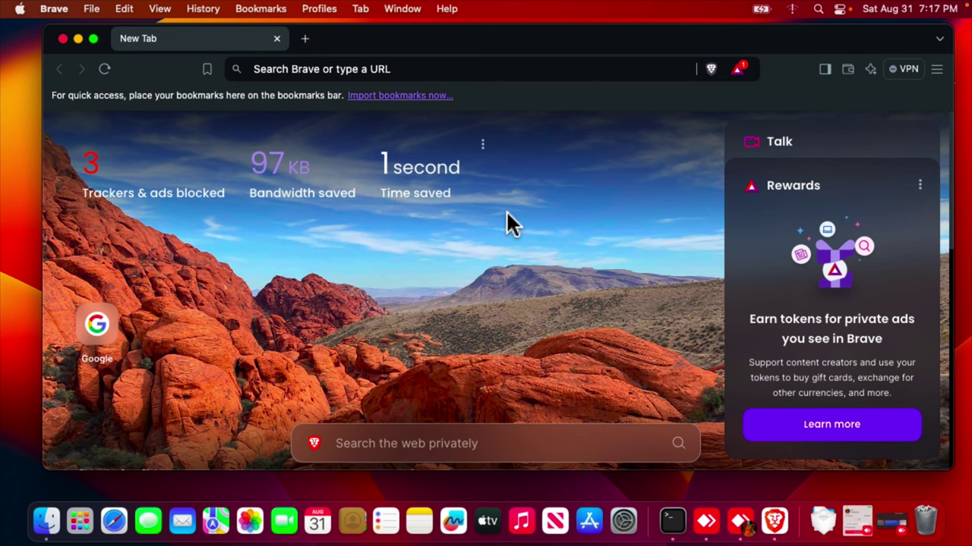
Go to google.com and search for 'folx'.
left_click(408, 73)
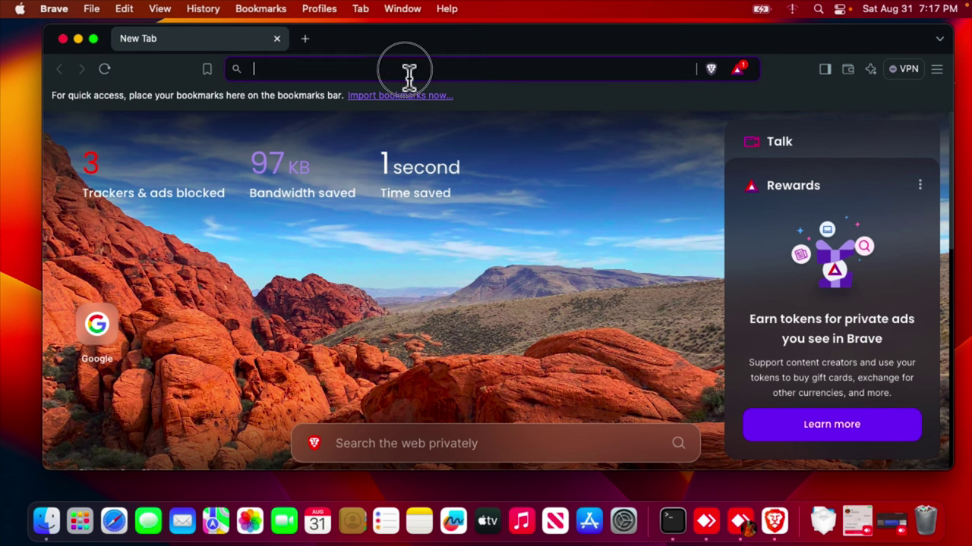
type("goog")
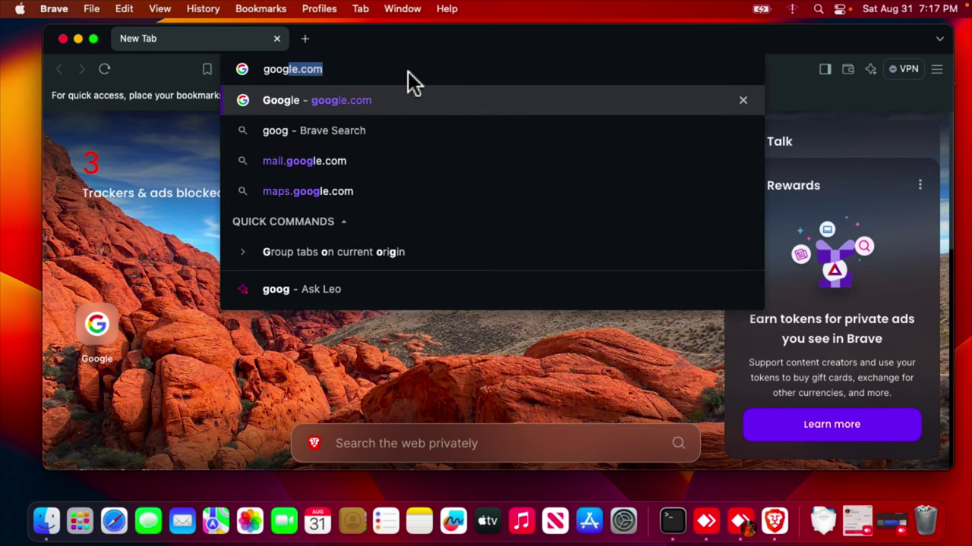
key("Return")
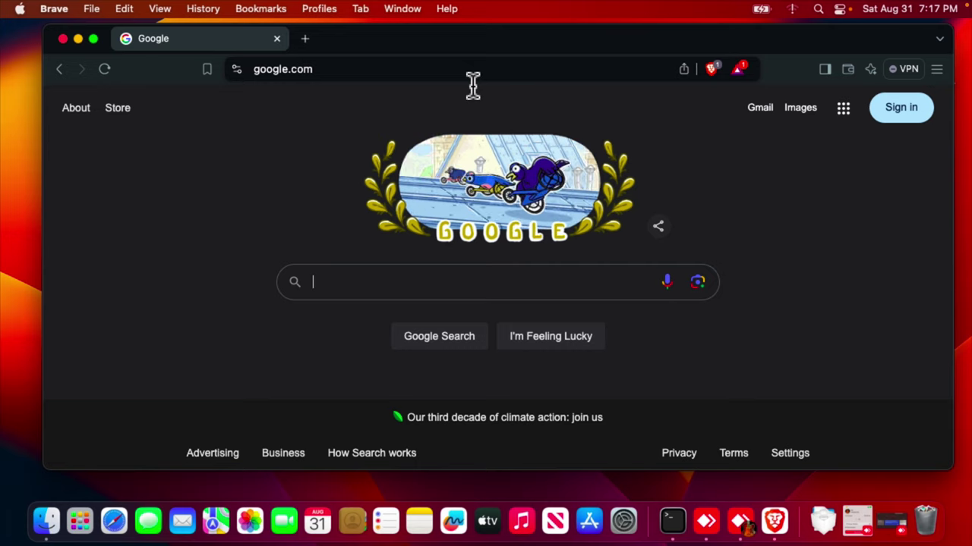
left_click(368, 288)
type("fo")
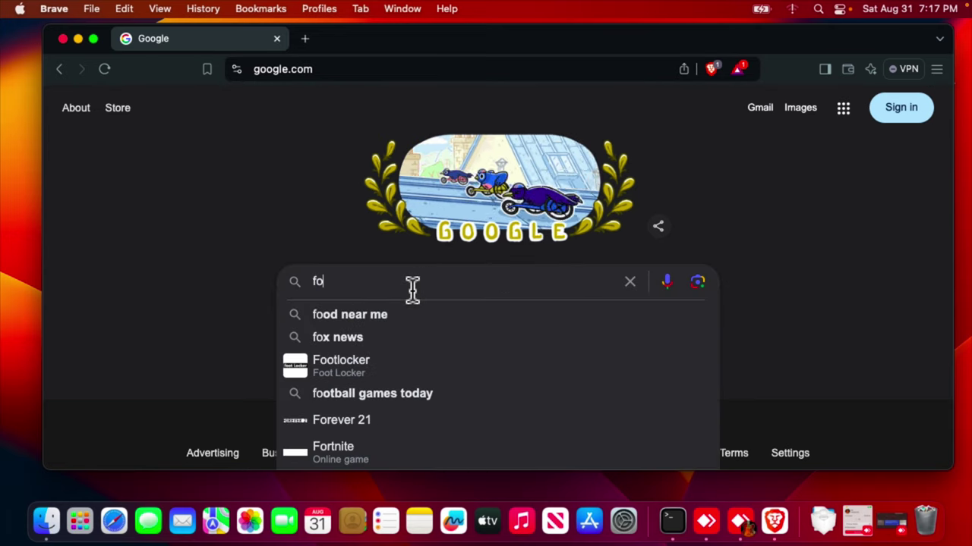
type("lx")
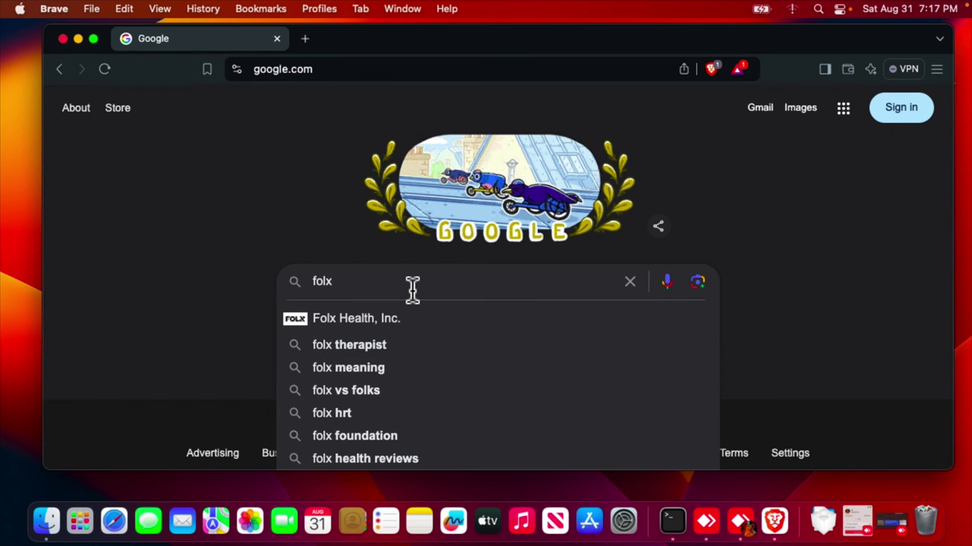
key("Return")
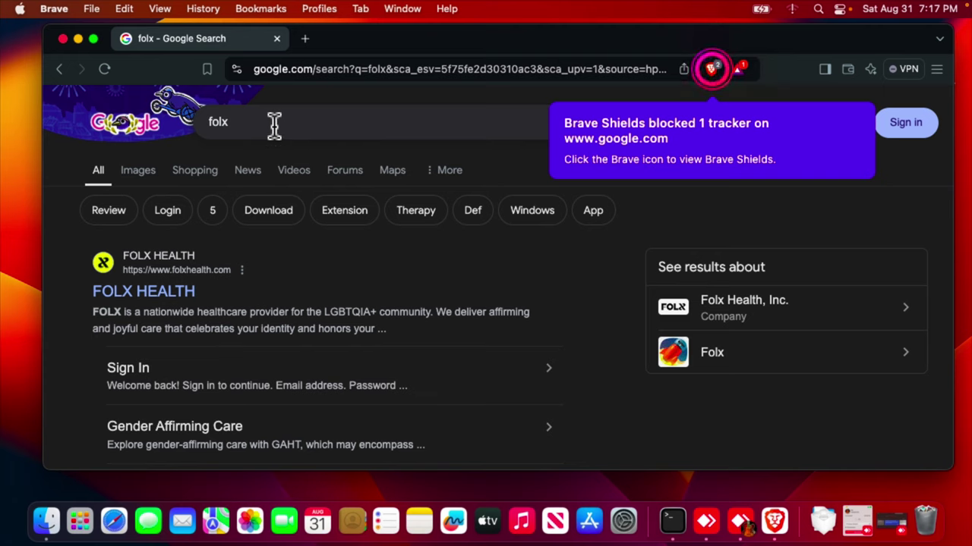
Refine the Google query to 'folx torrent', fixing a typo along the way.
left_click(373, 135)
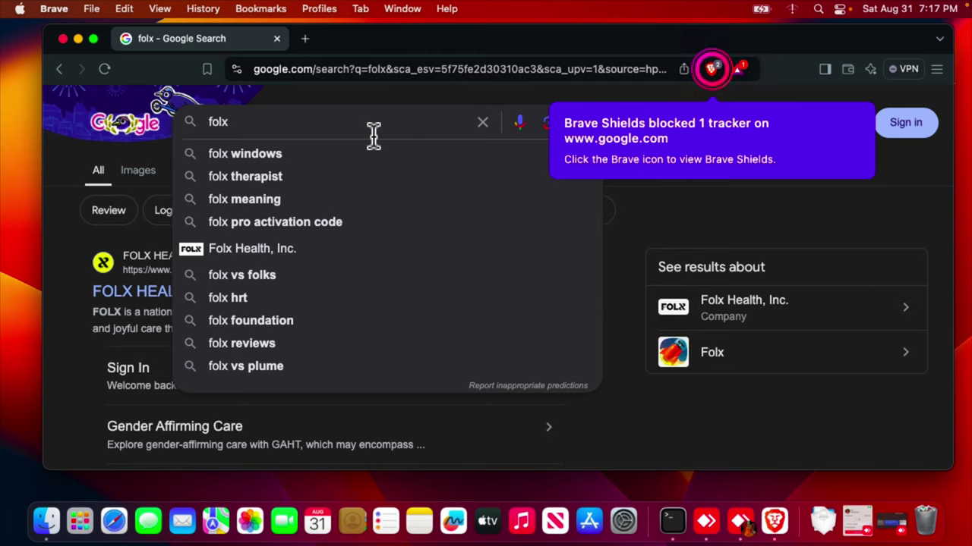
type("tr")
key("BackSpace")
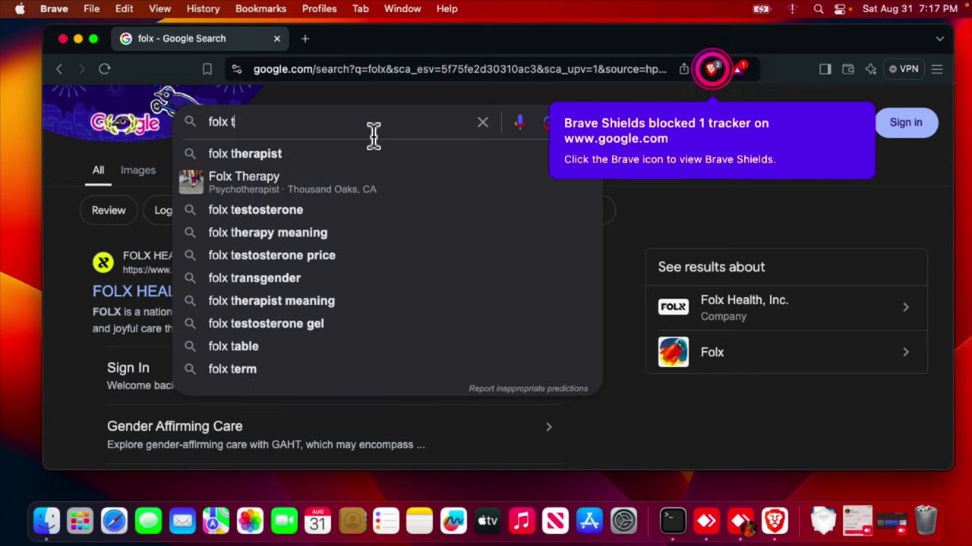
type("orrrent")
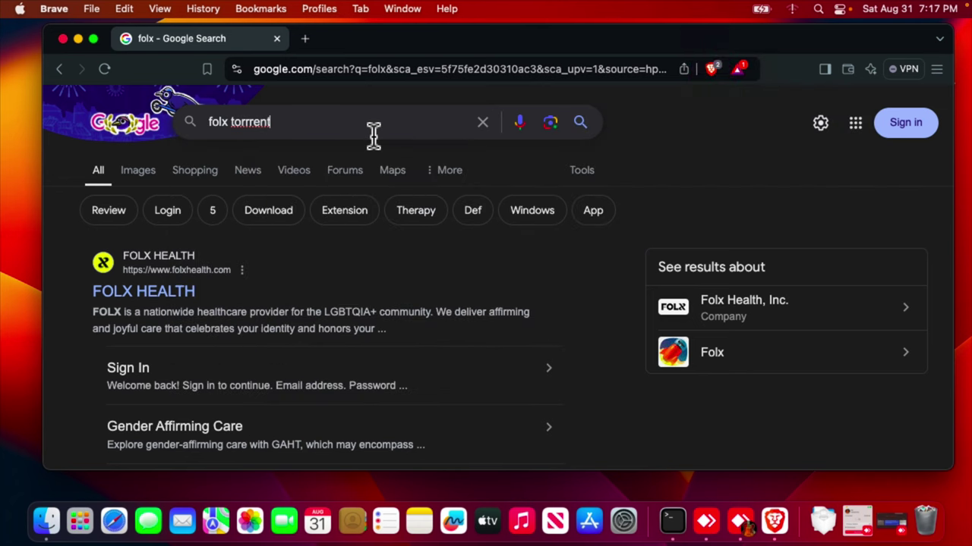
key("Return")
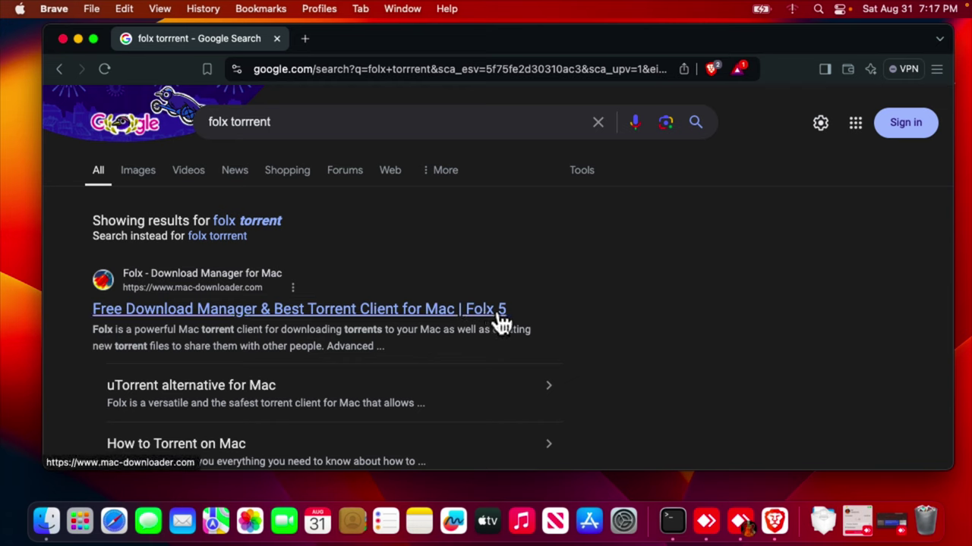
Open the mac-downloader.com Folx result and start its free download.
left_click(234, 312)
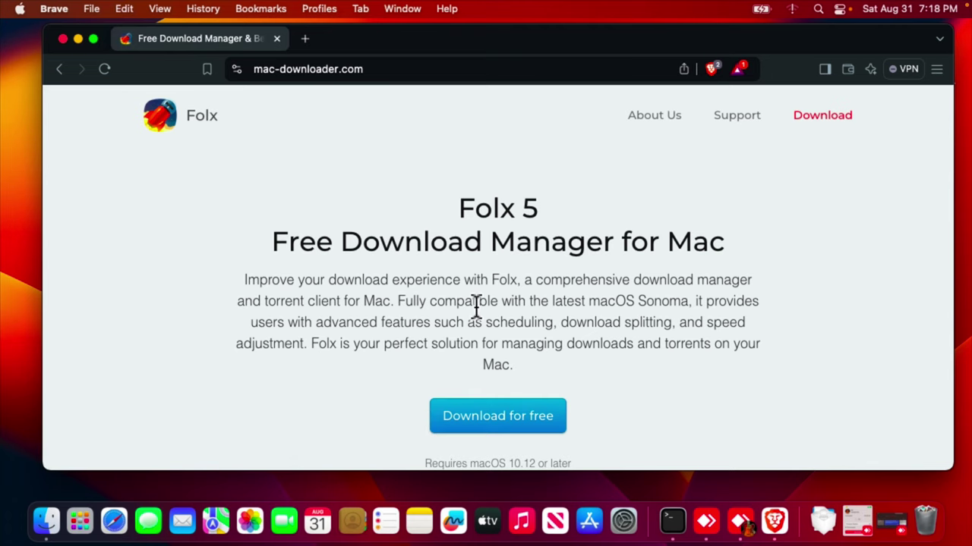
left_click(504, 417)
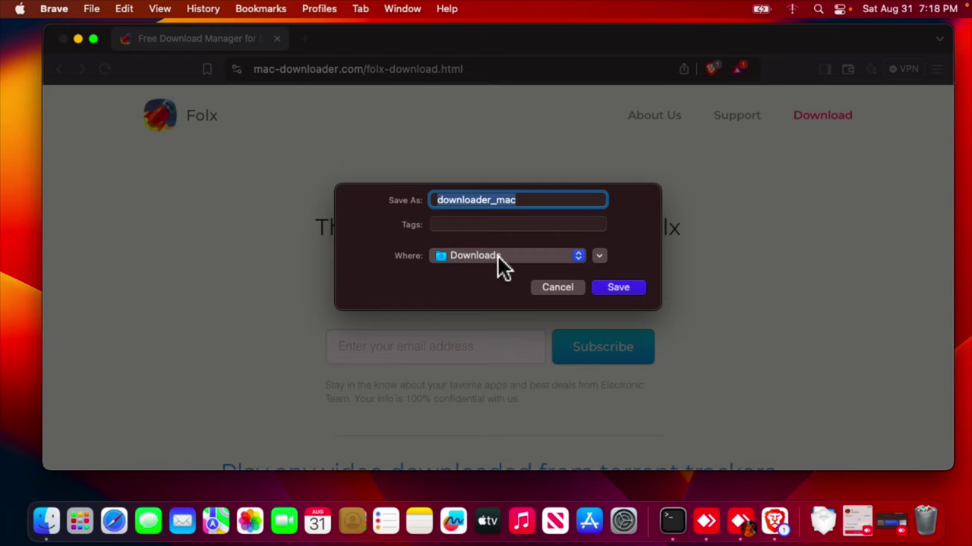
Save downloader_mac.dmg into Downloads and confirm it finished (17.9 MB) in download history.
left_click(579, 258)
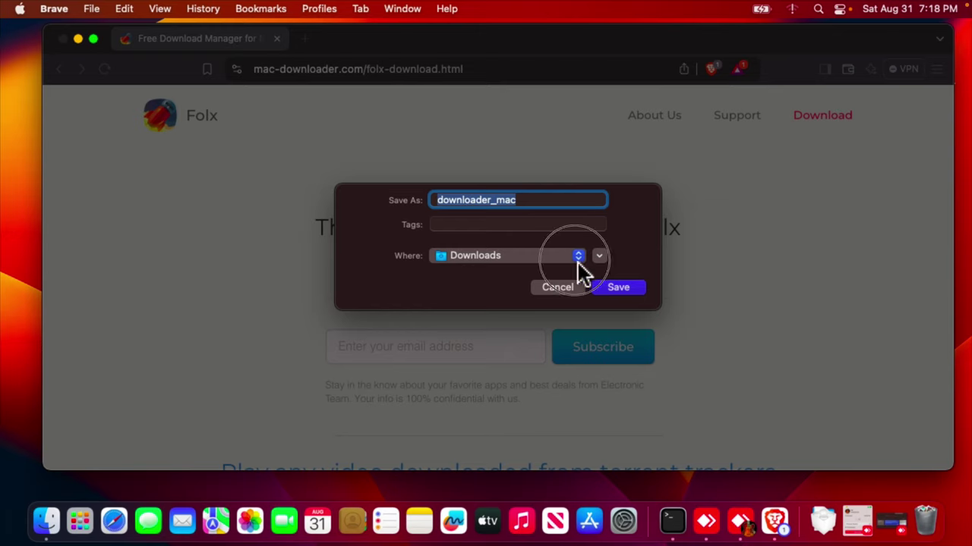
left_click(369, 271)
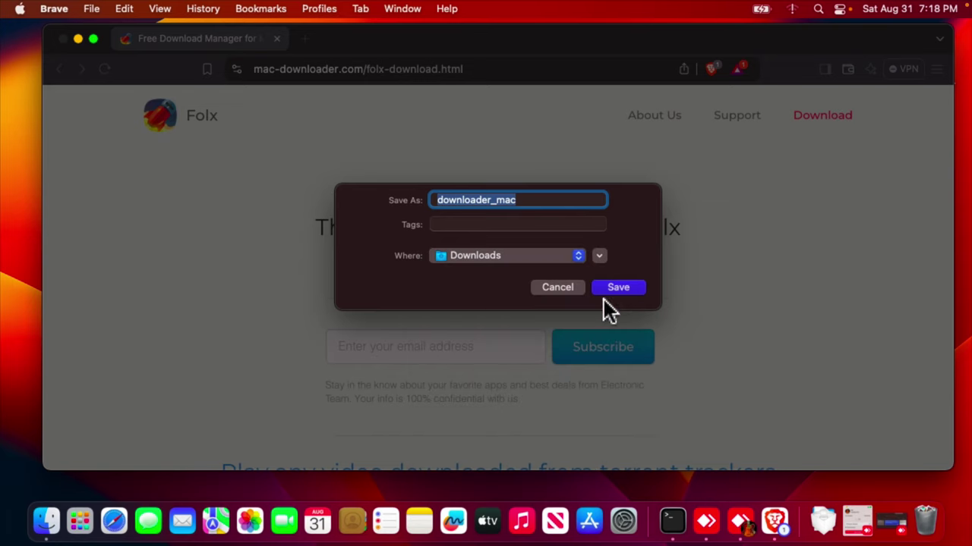
left_click(629, 292)
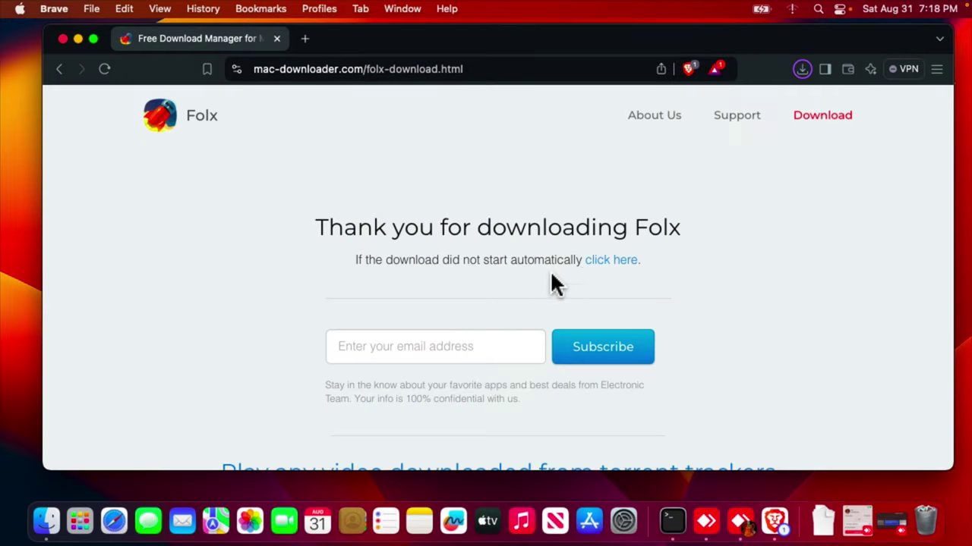
left_click(802, 70)
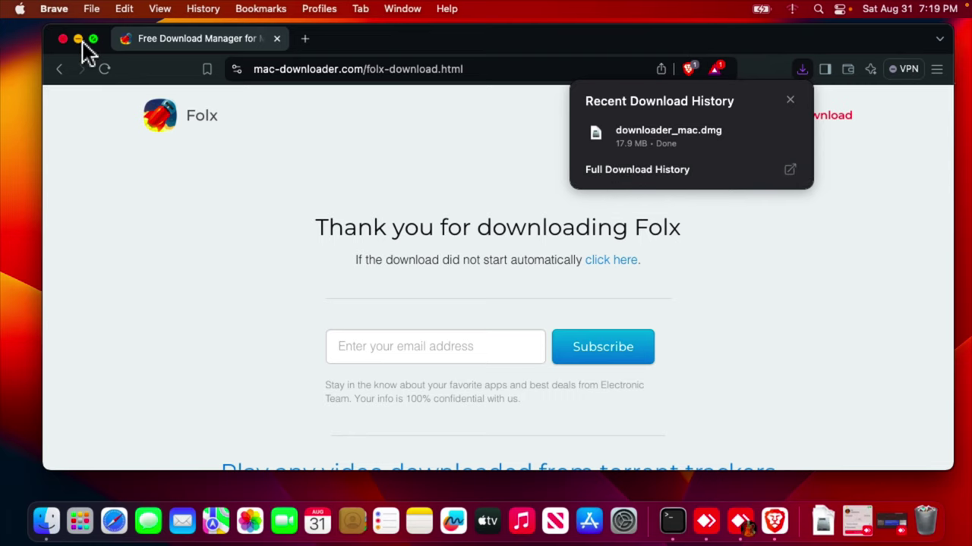
Show the Downloads folder in Finder and bring up the shortcut menu for downloader_mac.dmg.
left_click(45, 520)
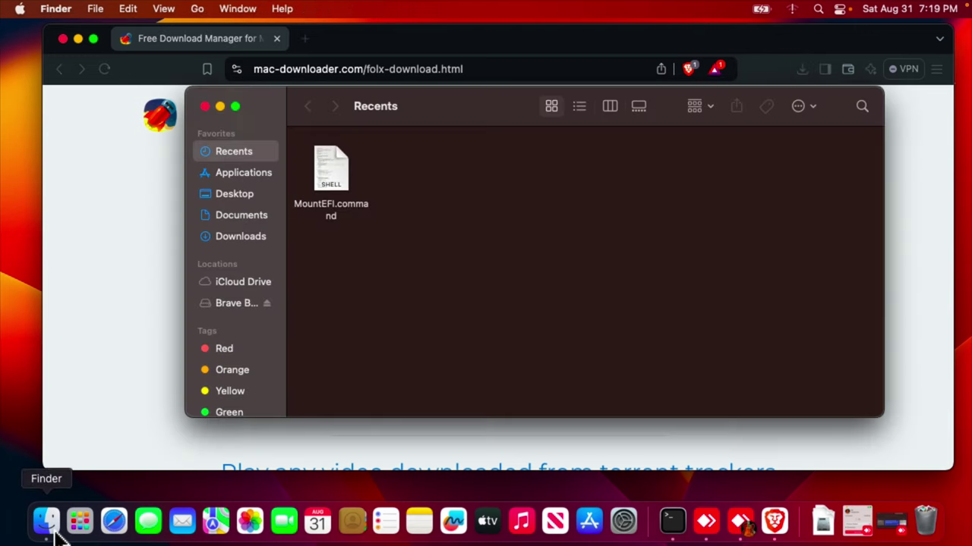
left_click(241, 239)
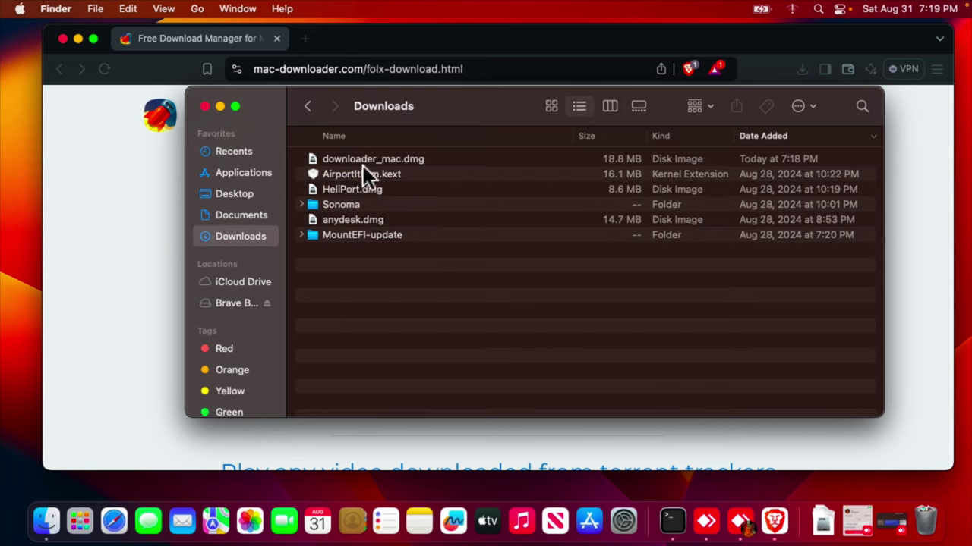
left_click(363, 164)
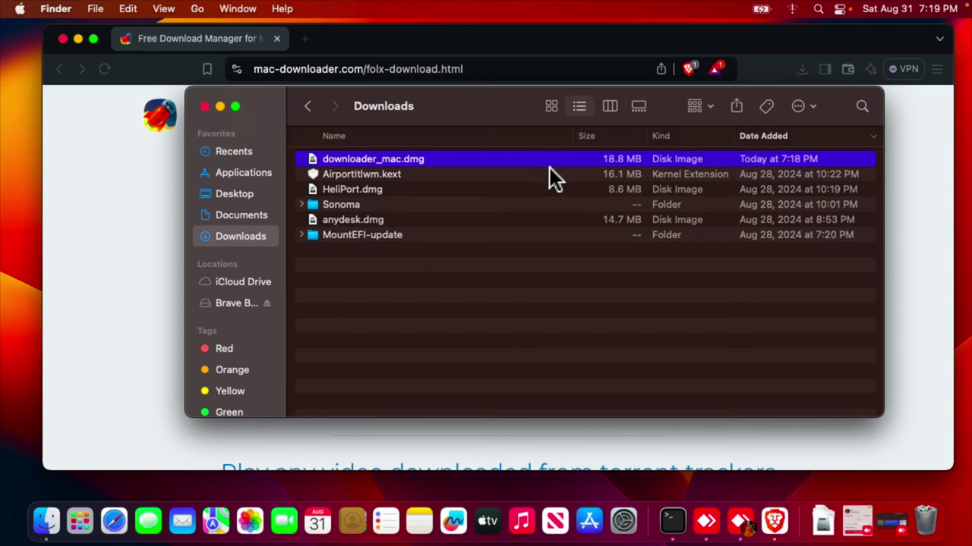
right_click(348, 163)
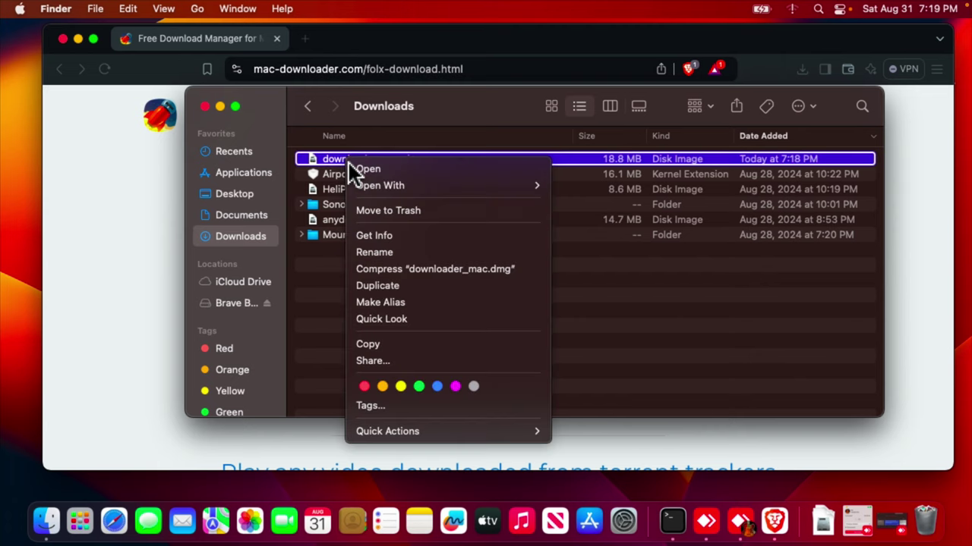
Mount the Folx disk image, drag Folx into Applications, and minimize the installer window.
left_click(410, 170)
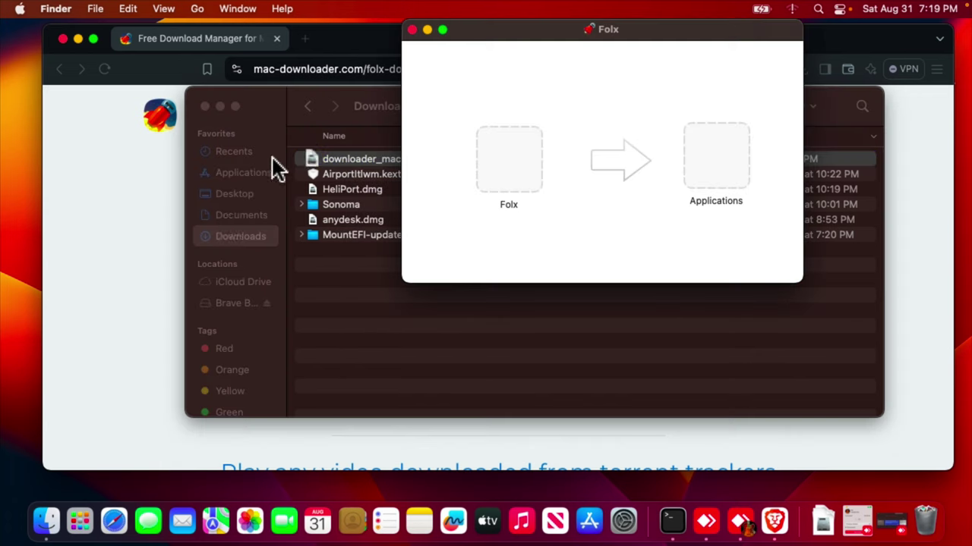
left_click_drag(576, 38, 429, 150)
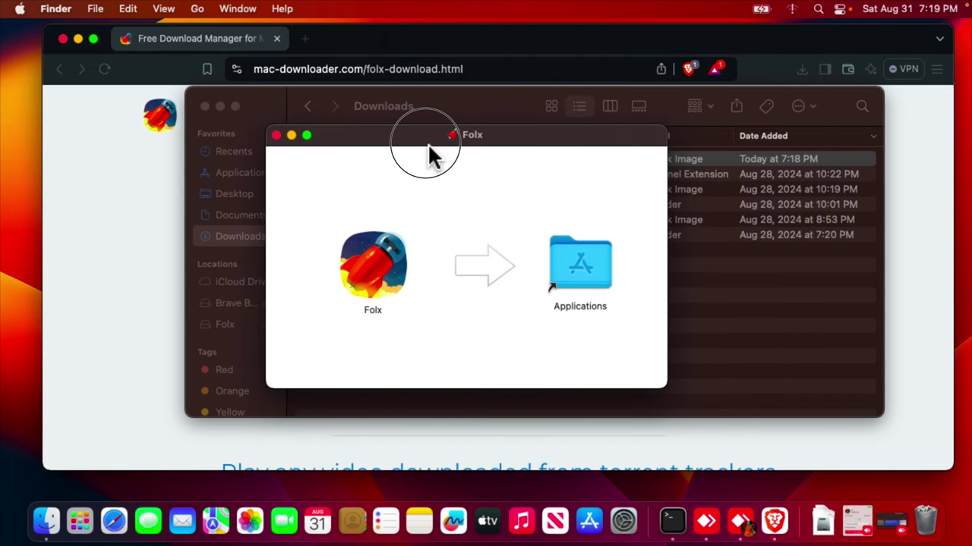
left_click_drag(371, 276, 593, 272)
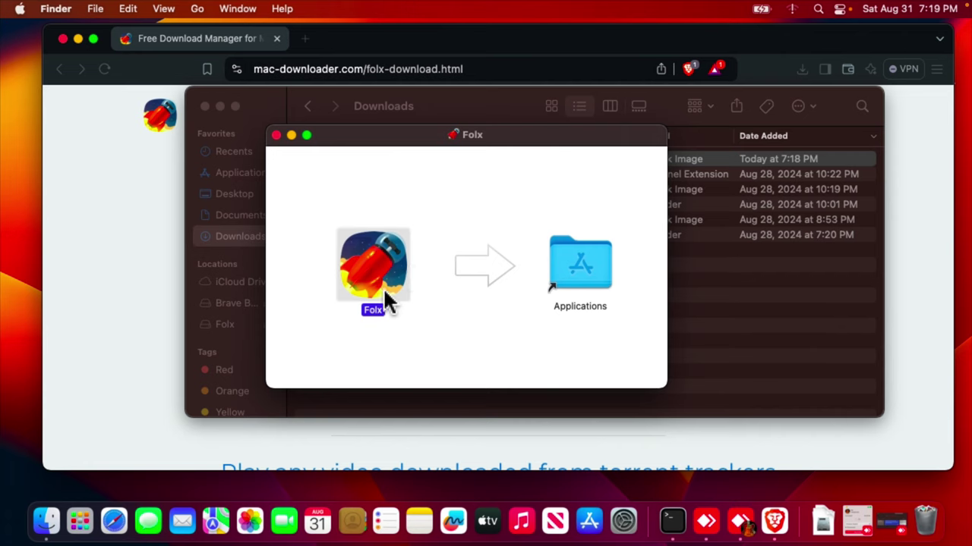
left_click(293, 135)
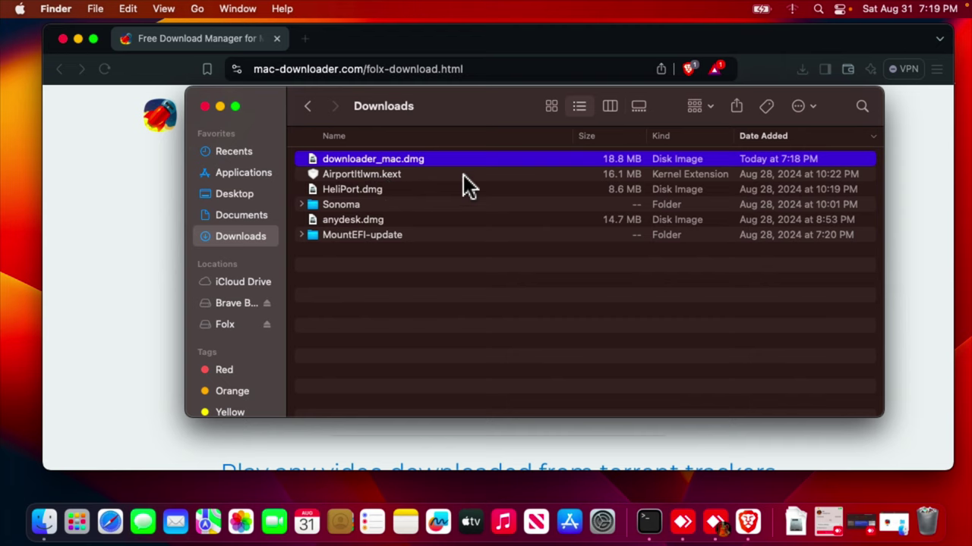
Locate and select Folx in Finder's Applications folder, then close that window.
left_click(220, 106)
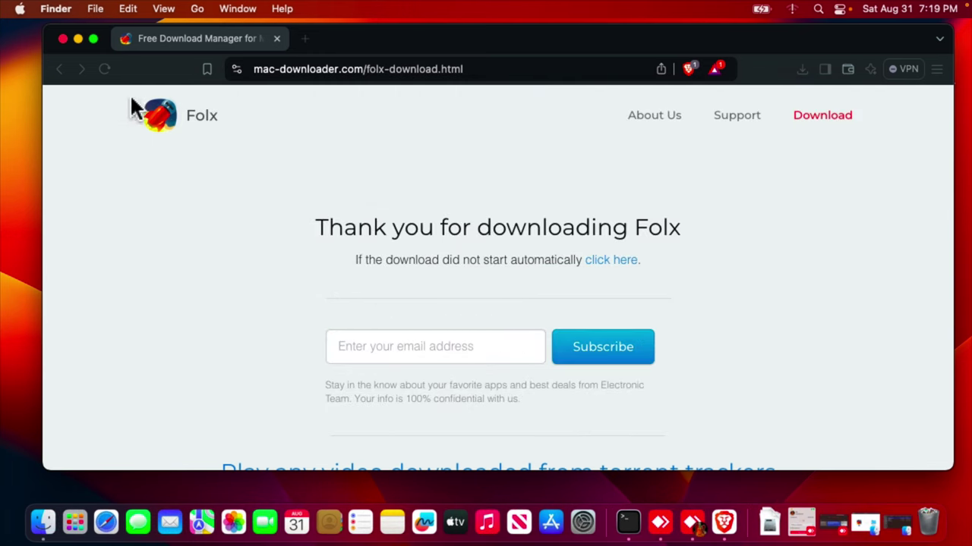
left_click(45, 521)
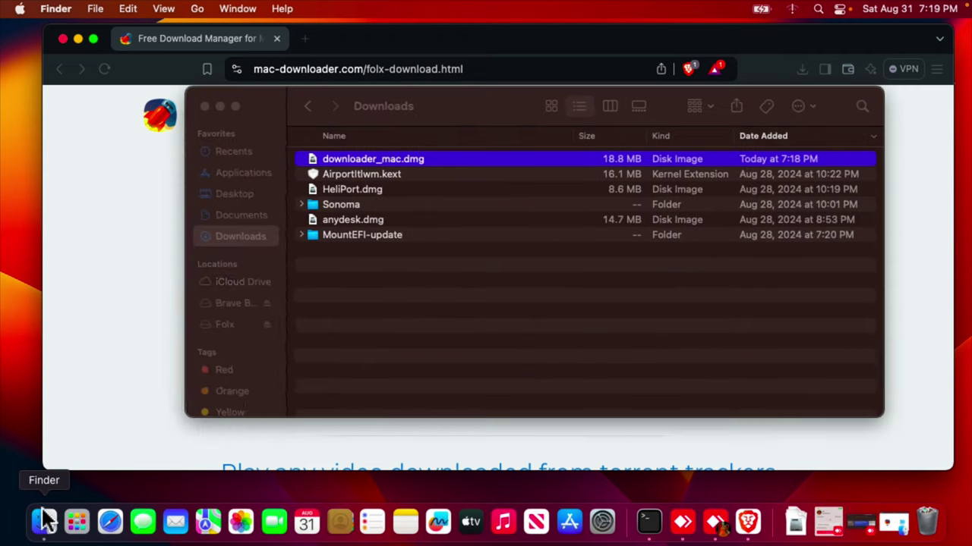
left_click(247, 177)
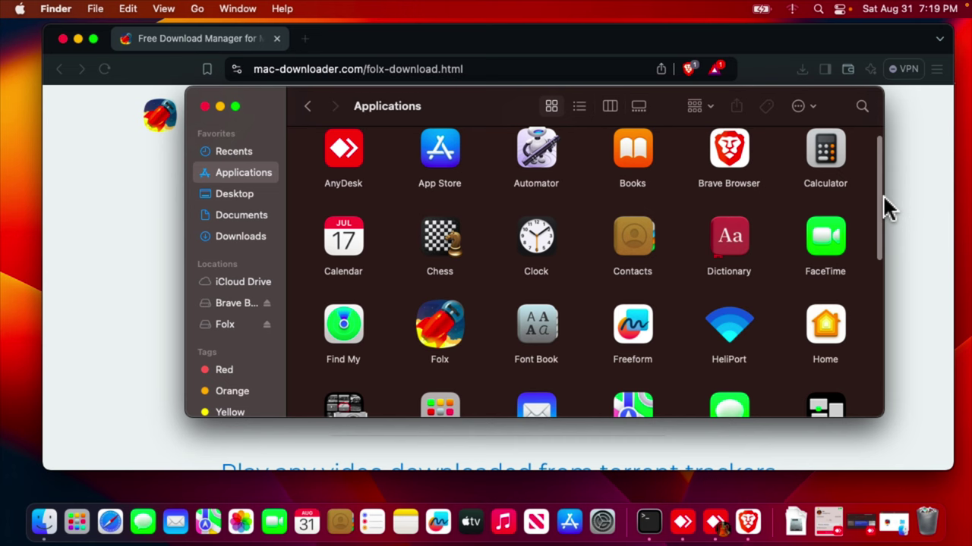
mouse_move(883, 198)
left_mouse_down()
mouse_move(879, 207)
mouse_move(879, 158)
left_mouse_up()
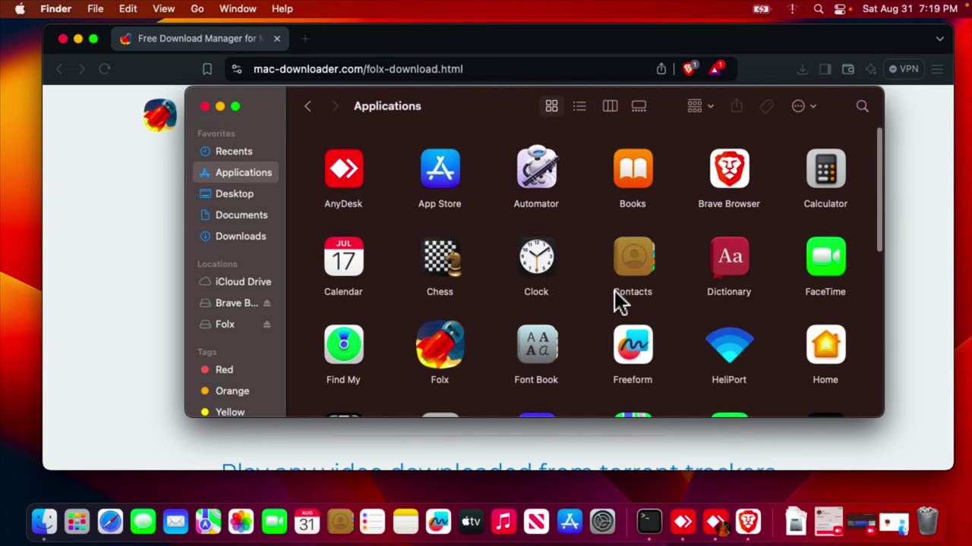
left_click_drag(882, 224, 882, 251)
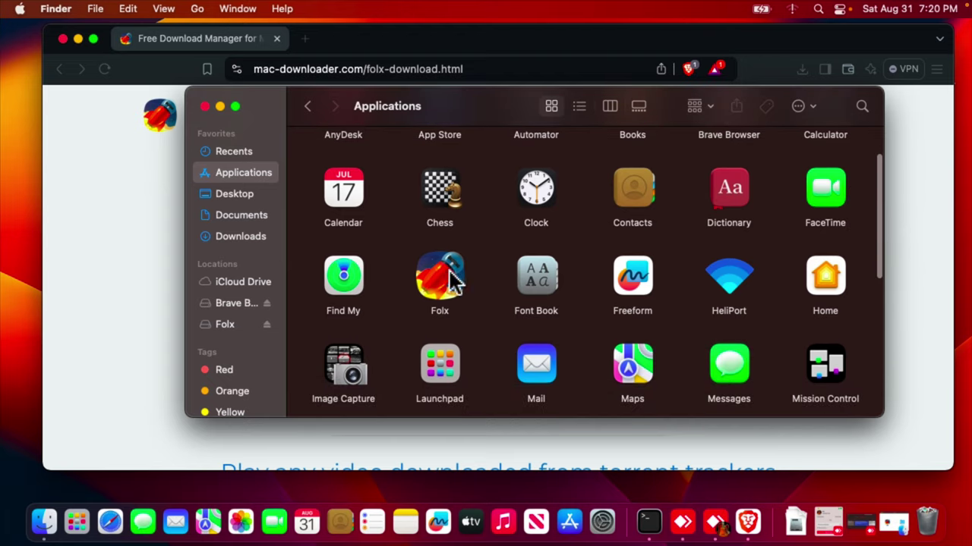
left_click_drag(450, 273, 429, 296)
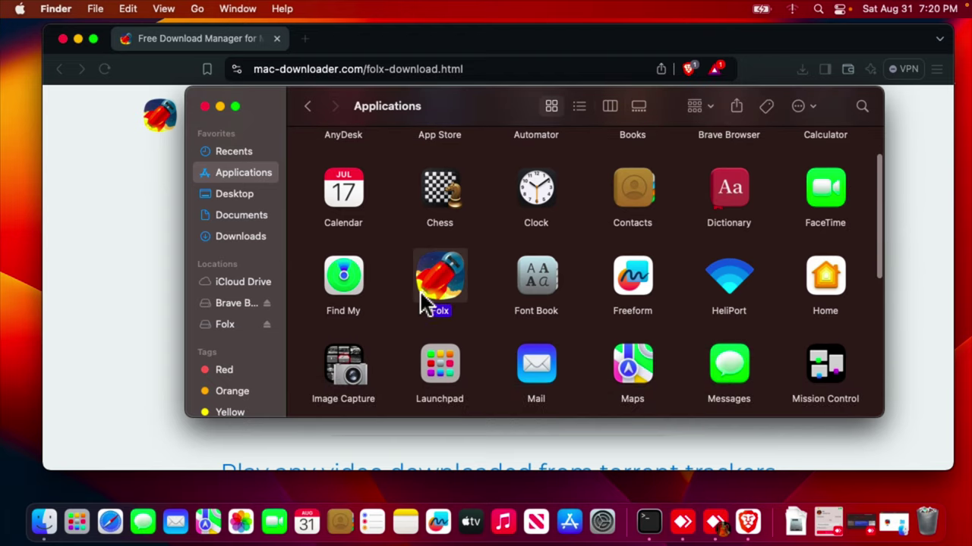
left_click(205, 107)
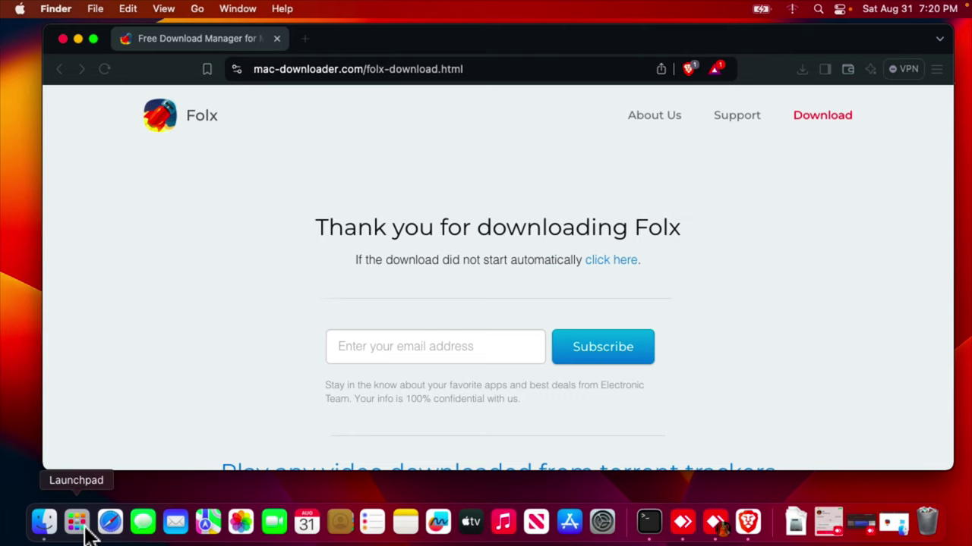
left_click(77, 524)
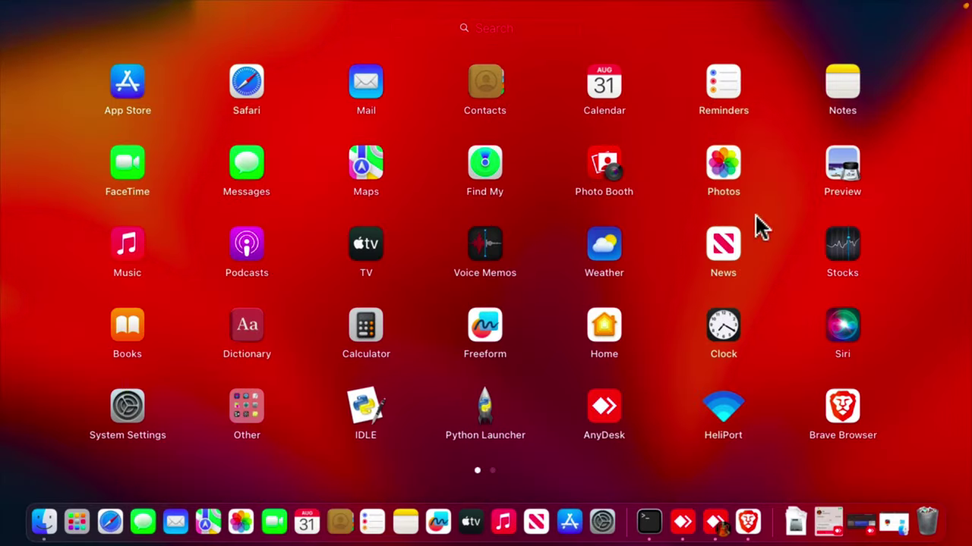
left_click(498, 28)
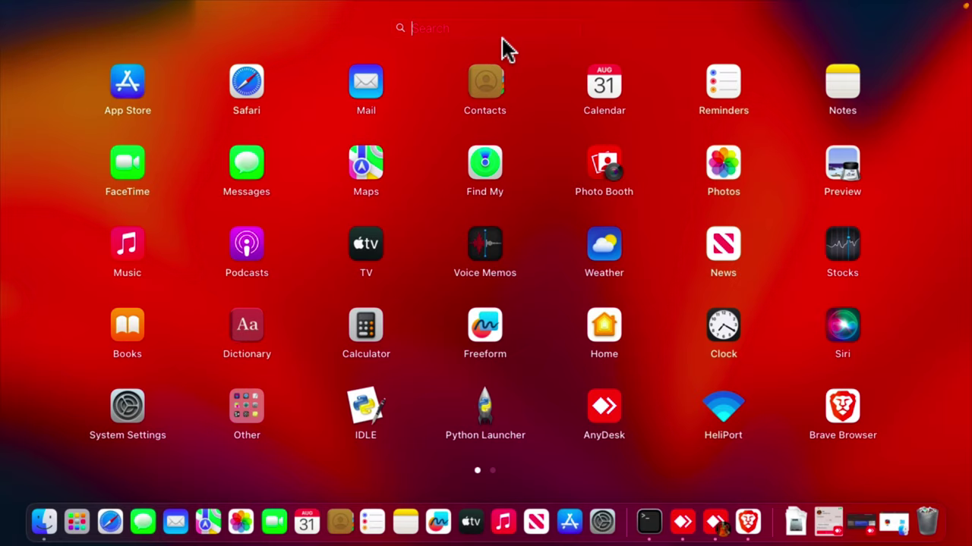
type("fol")
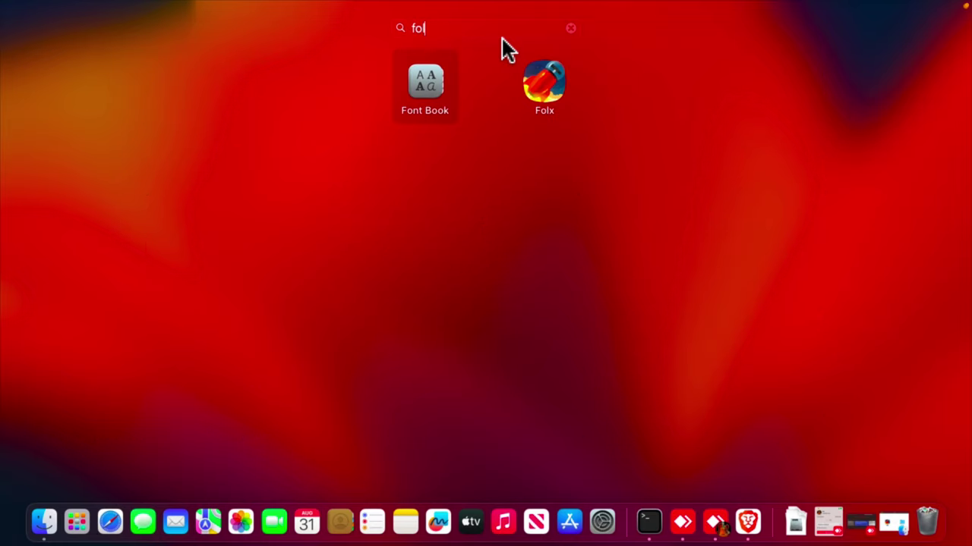
type("x")
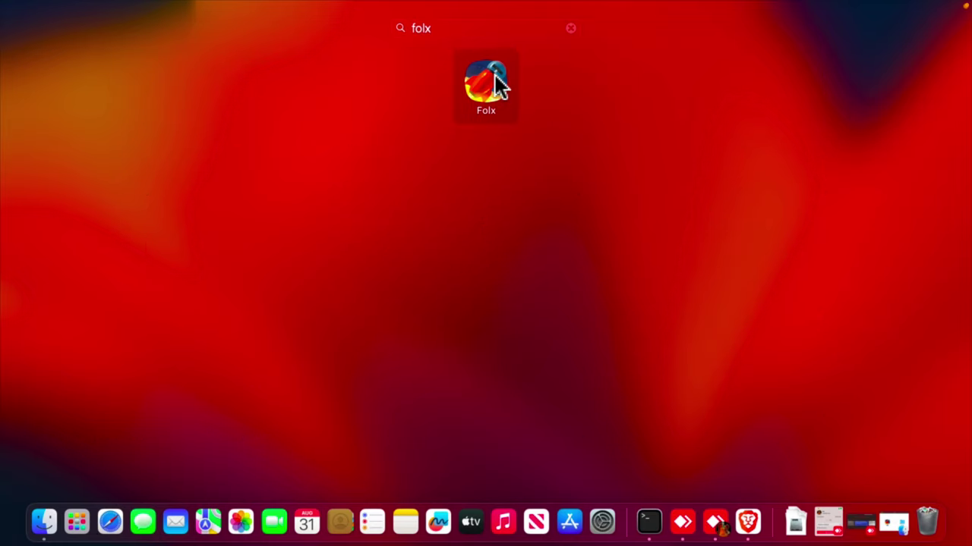
key("Escape")
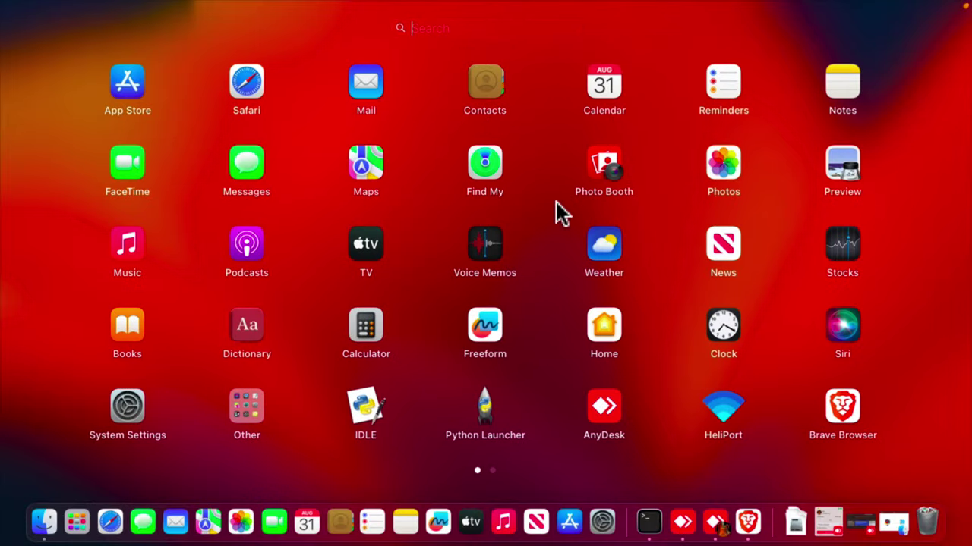
key("Escape")
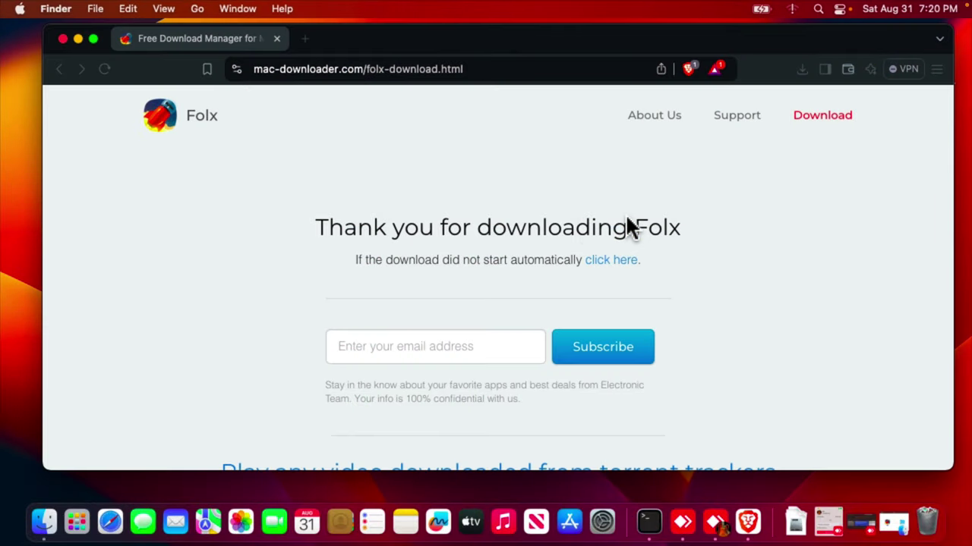
Search Spotlight for 'folx', correcting the typo, and launch the Folx app.
left_click(818, 11)
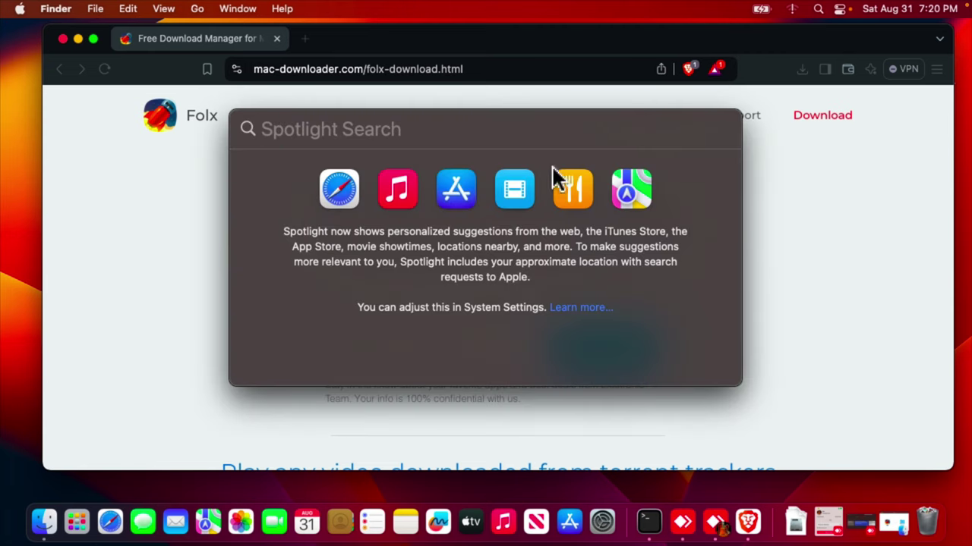
type("foxl")
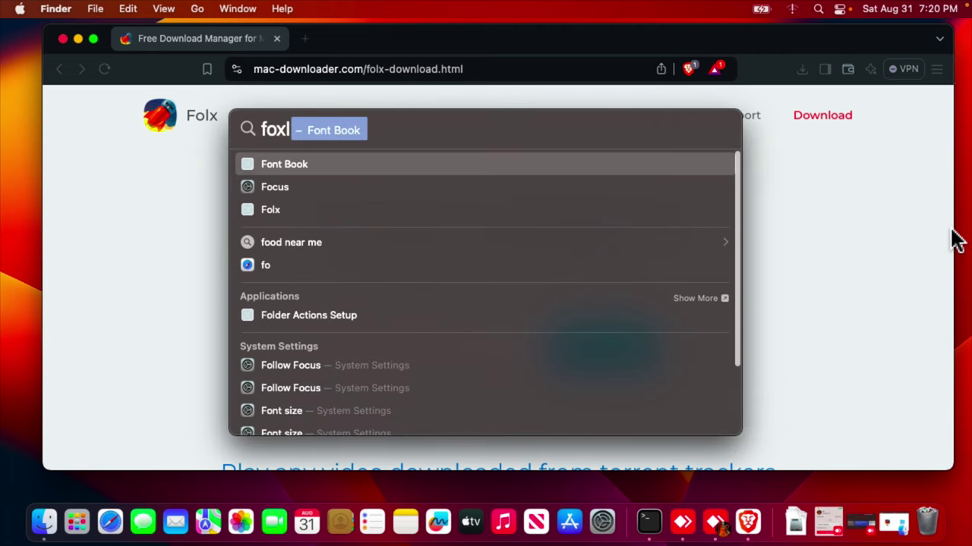
key("BackSpace")
key("BackSpace")
type("lx")
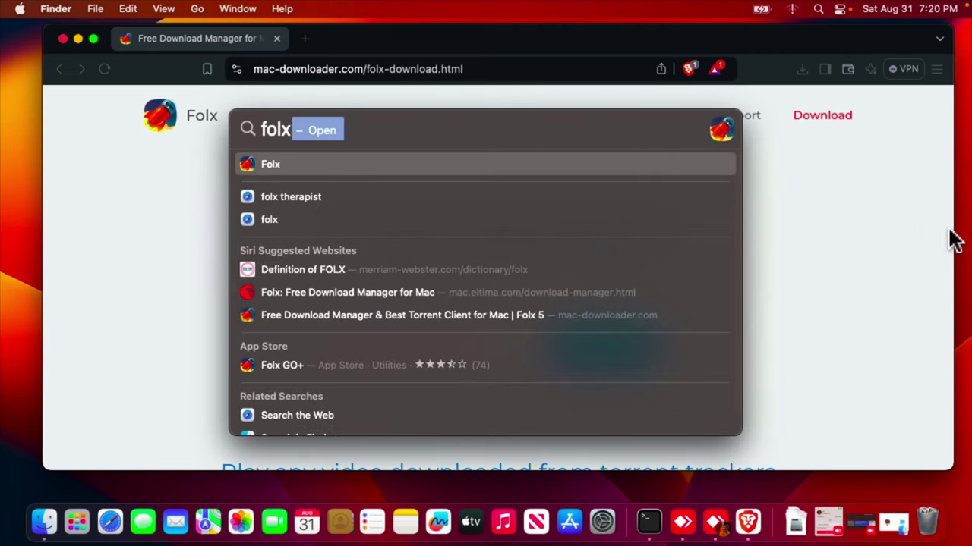
left_click(537, 172)
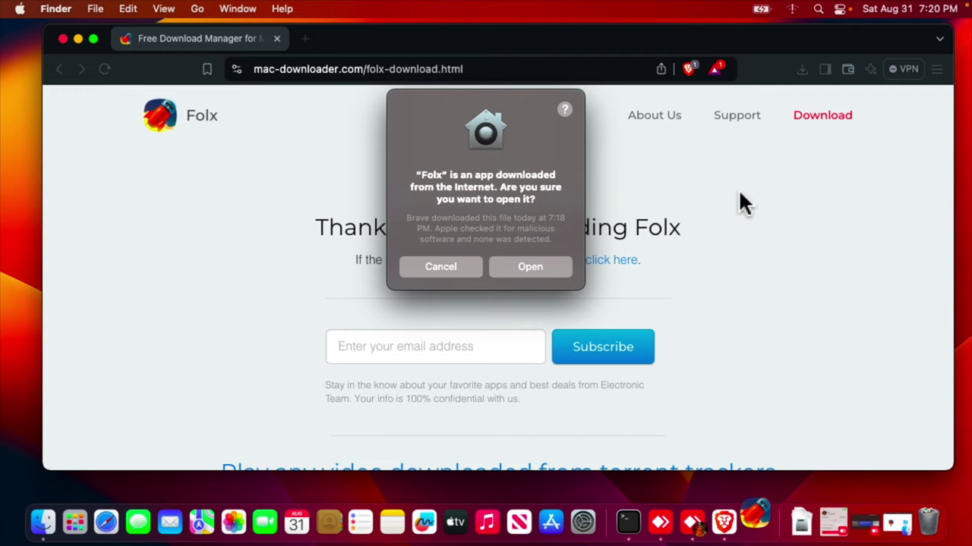
Allow the downloaded Folx app to open and defer the link-catching browser extension.
left_click(526, 271)
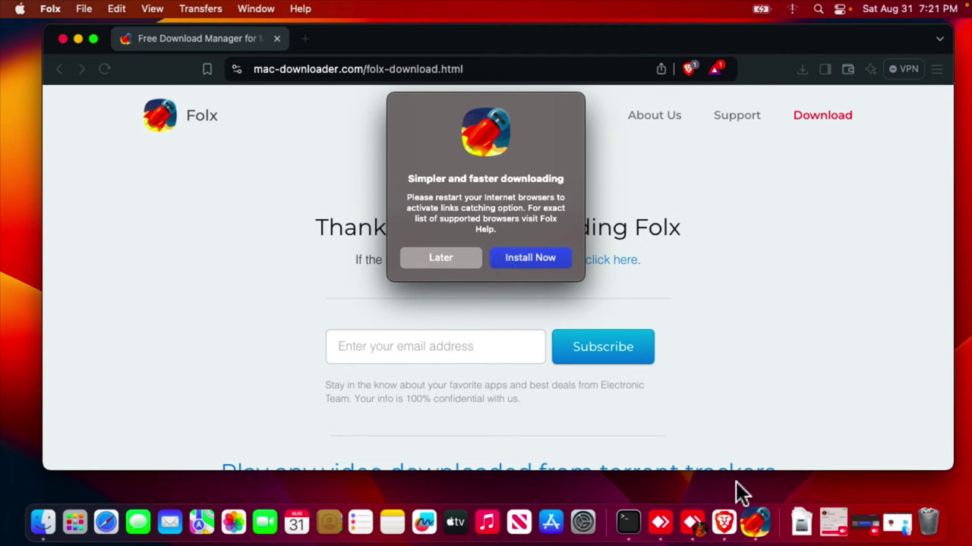
left_click(445, 262)
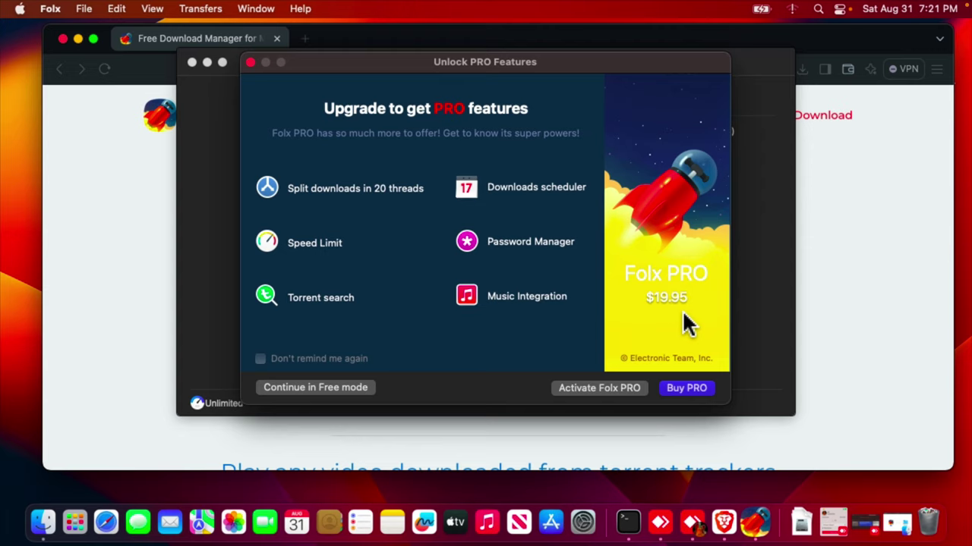
Choose 'Continue in Free mode' in the Unlock PRO Features dialog.
left_click(326, 392)
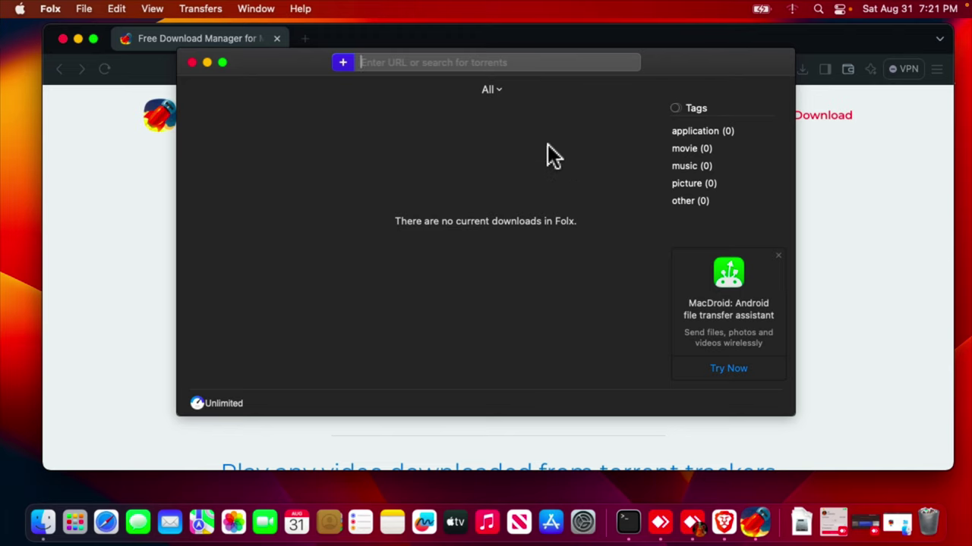